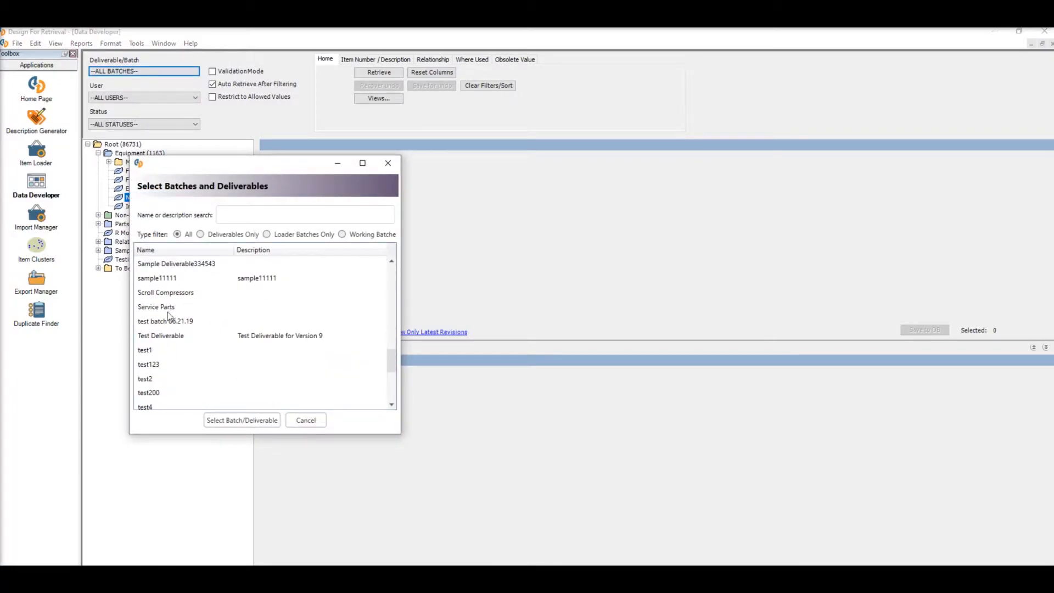
- Load the Scroll Compressors batch and list its items in the Scroll Compressors category under Parts > Compressors
{"action": "left_click", "coordinate": [165, 294]}
{"action": "left_click", "coordinate": [236, 428]}
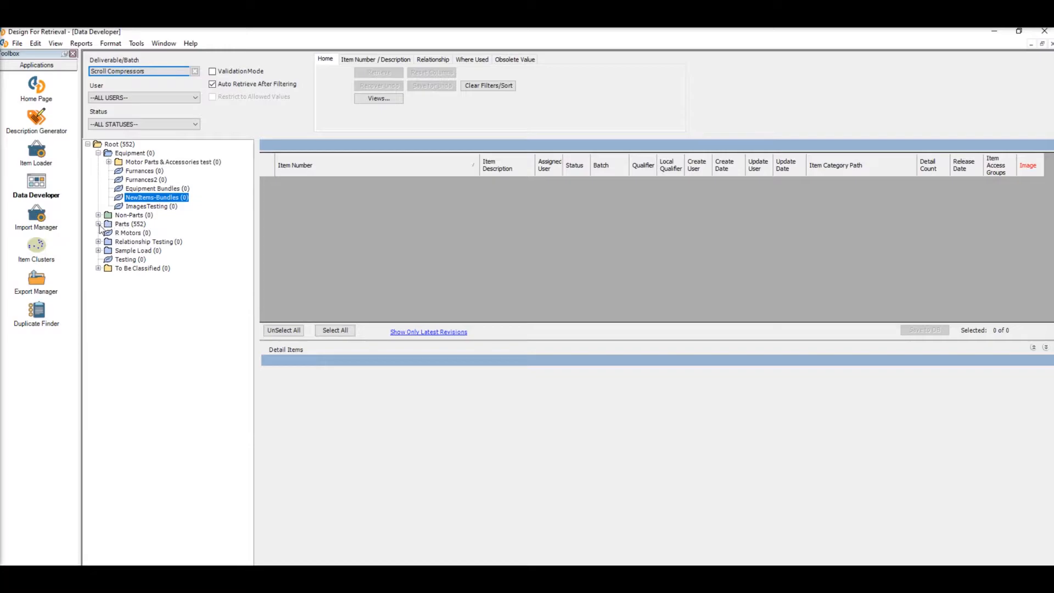
{"action": "left_click", "coordinate": [98, 224]}
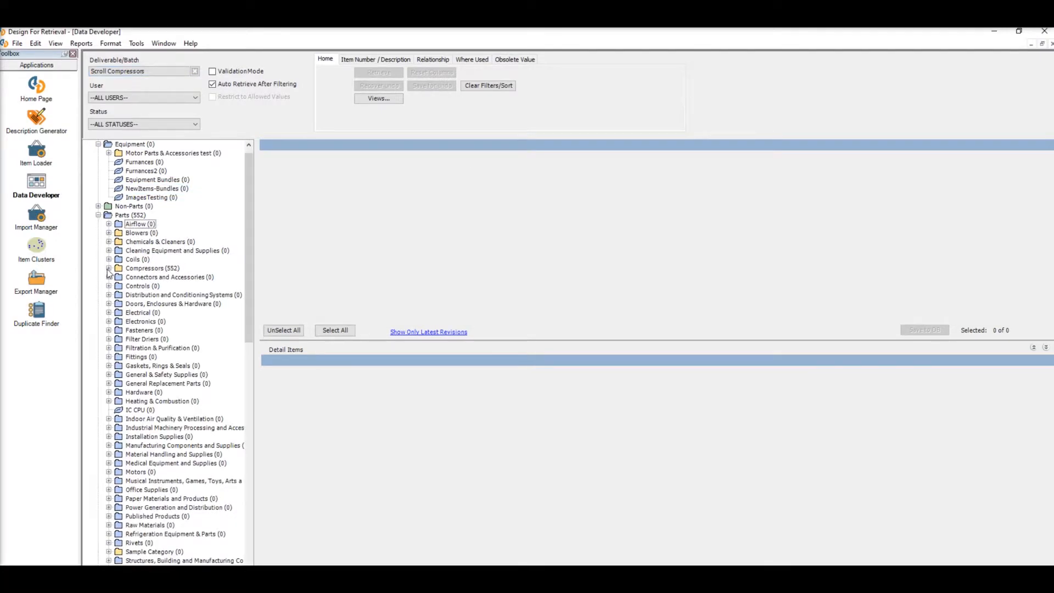
{"action": "left_click", "coordinate": [108, 268]}
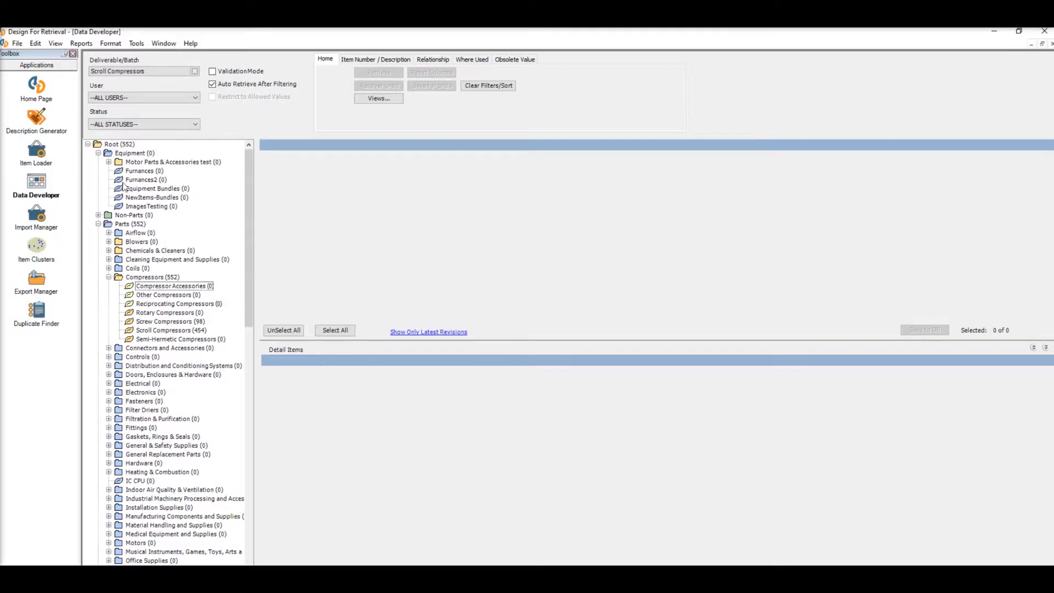
{"action": "left_click", "coordinate": [177, 329]}
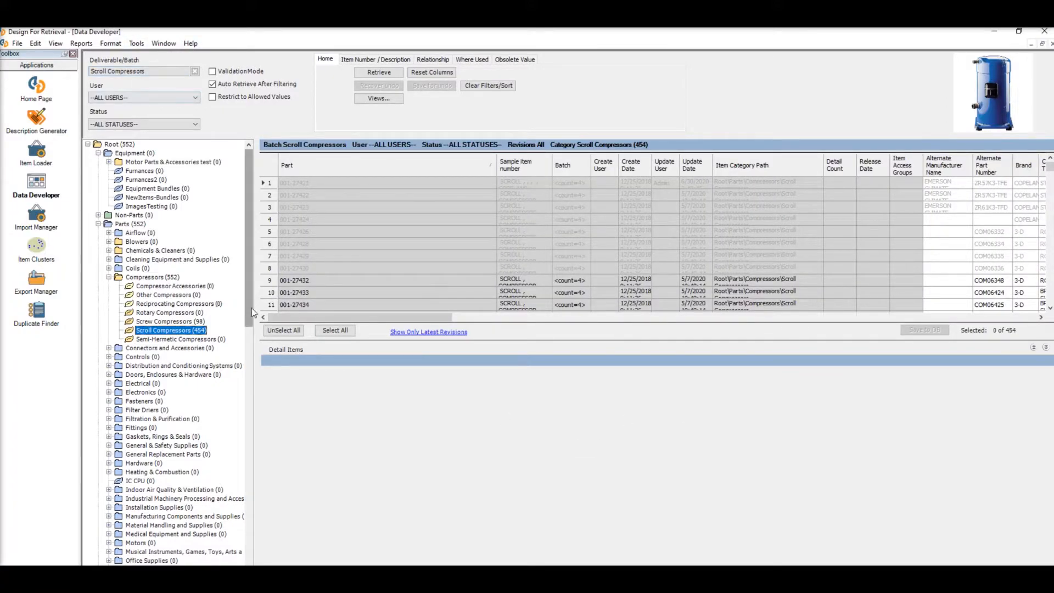
- Delete item 001-27433 from the Scroll Compressors working batch
{"action": "left_click", "coordinate": [271, 282]}
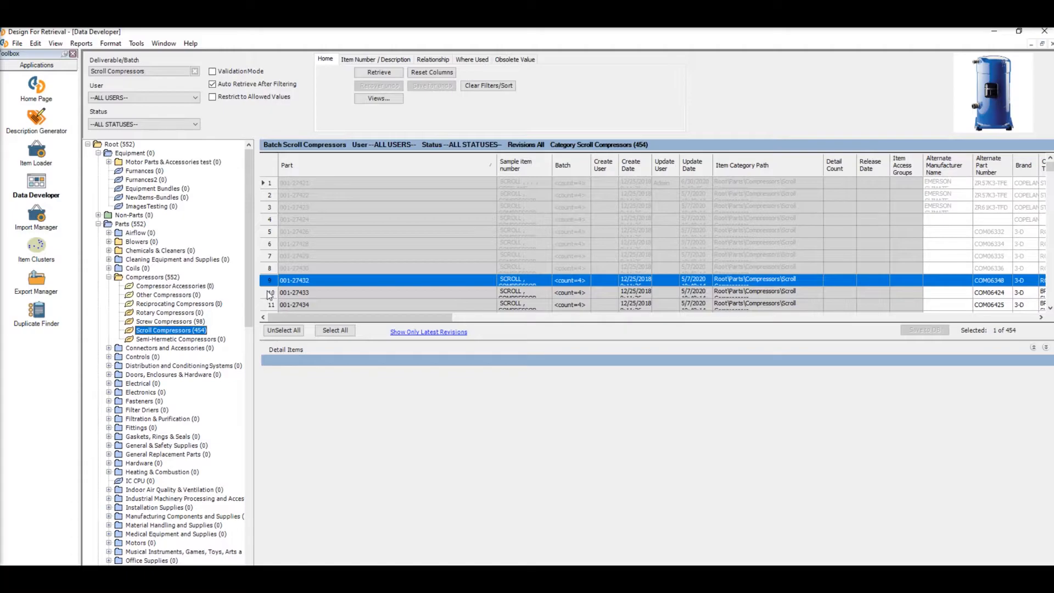
{"action": "left_click", "coordinate": [268, 294]}
{"action": "right_click", "coordinate": [271, 297]}
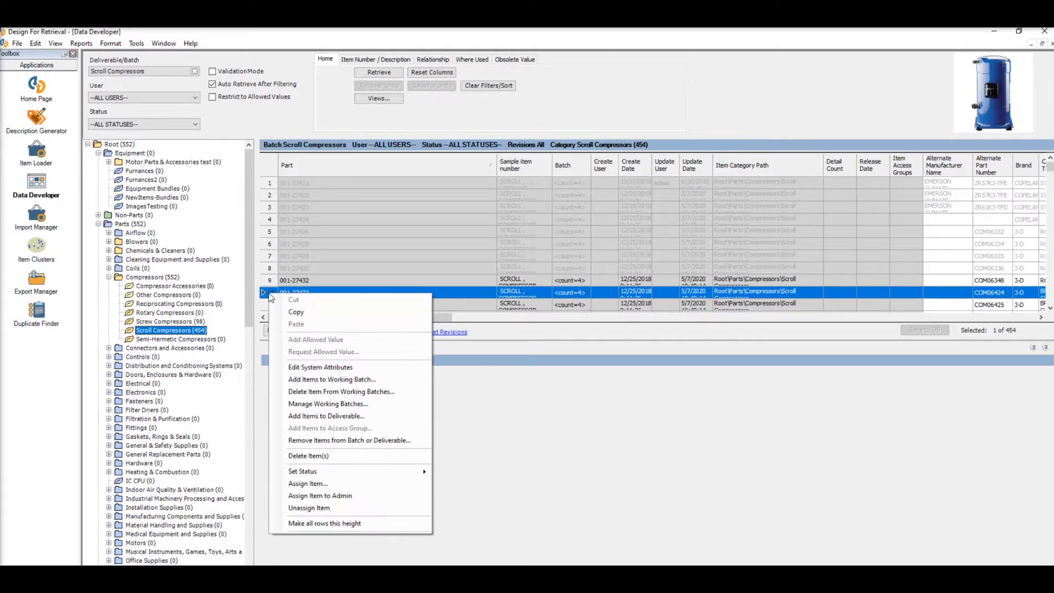
{"action": "left_click", "coordinate": [377, 396]}
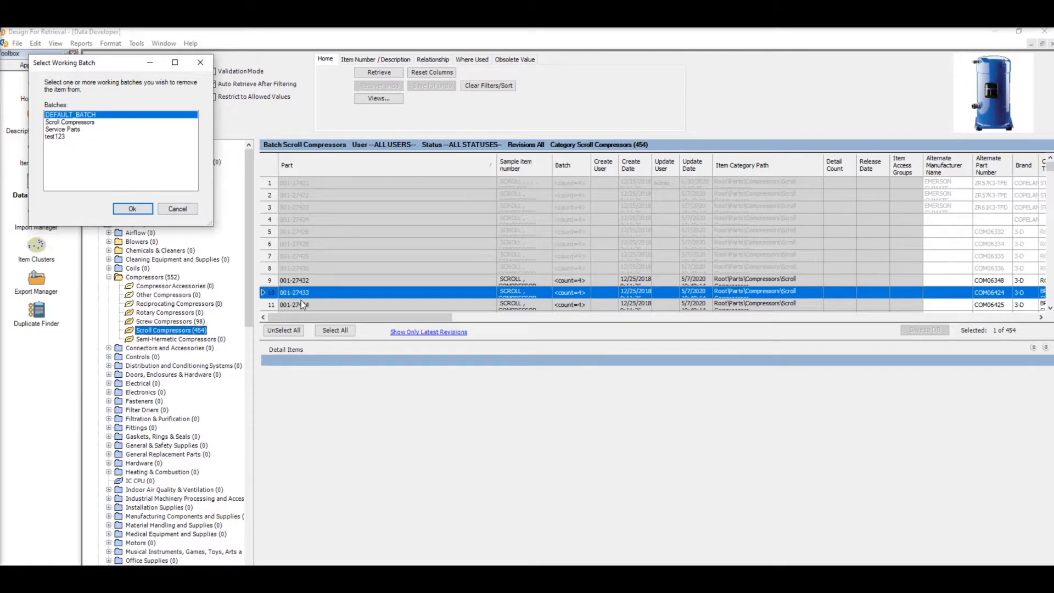
{"action": "left_click", "coordinate": [81, 121]}
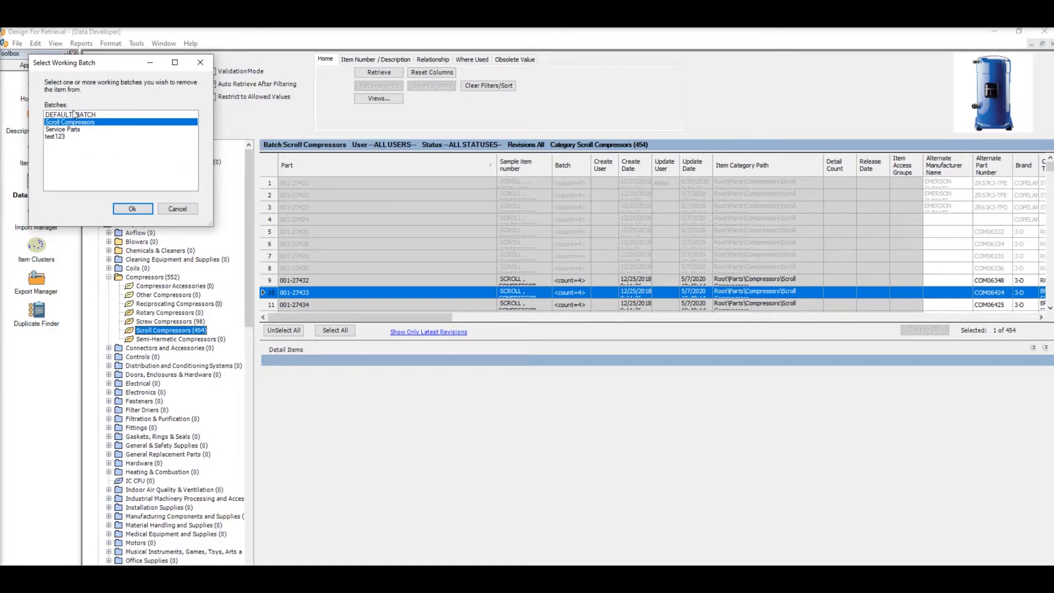
{"action": "left_click_drag", "start_coordinate": [124, 63], "coordinate": [175, 140]}
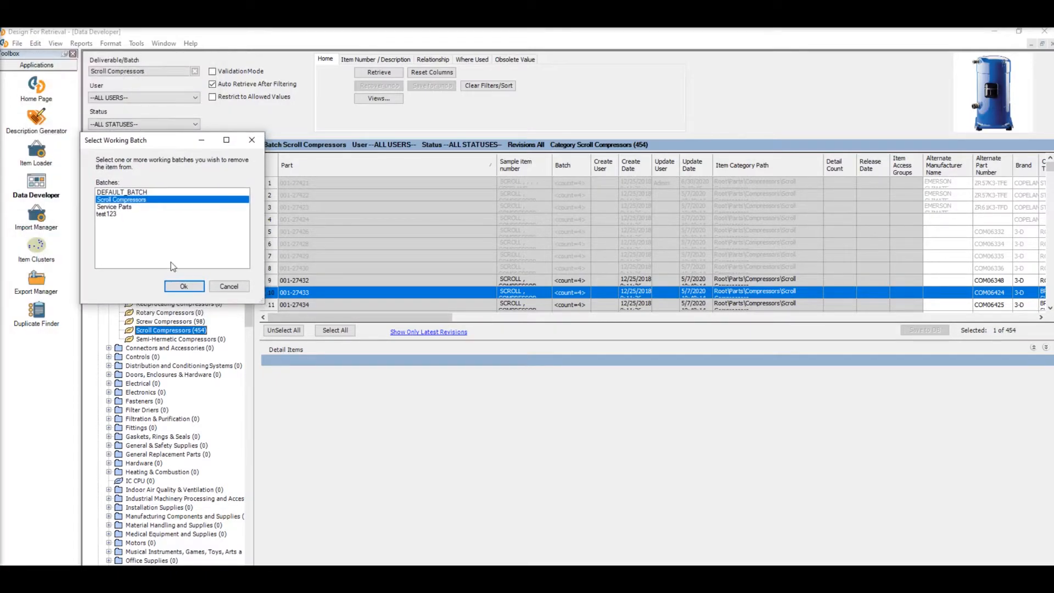
{"action": "left_click", "coordinate": [183, 287]}
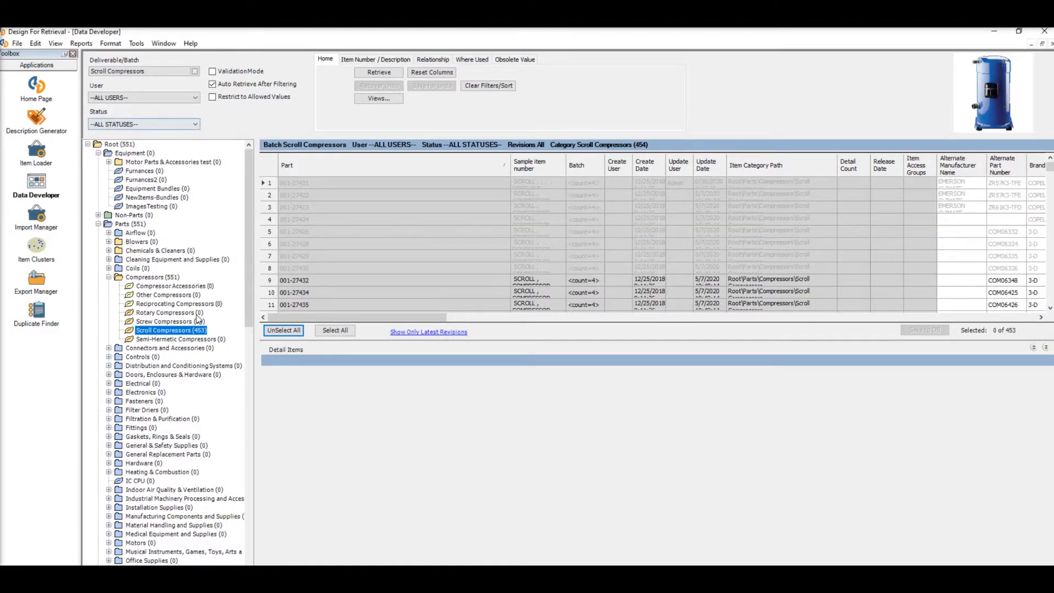
- Remove item 001-27434 from the current batch using Remove Items from Batch or Deliverable
{"action": "scroll", "coordinate": [359, 242], "scroll_direction": "down", "scroll_amount": 1}
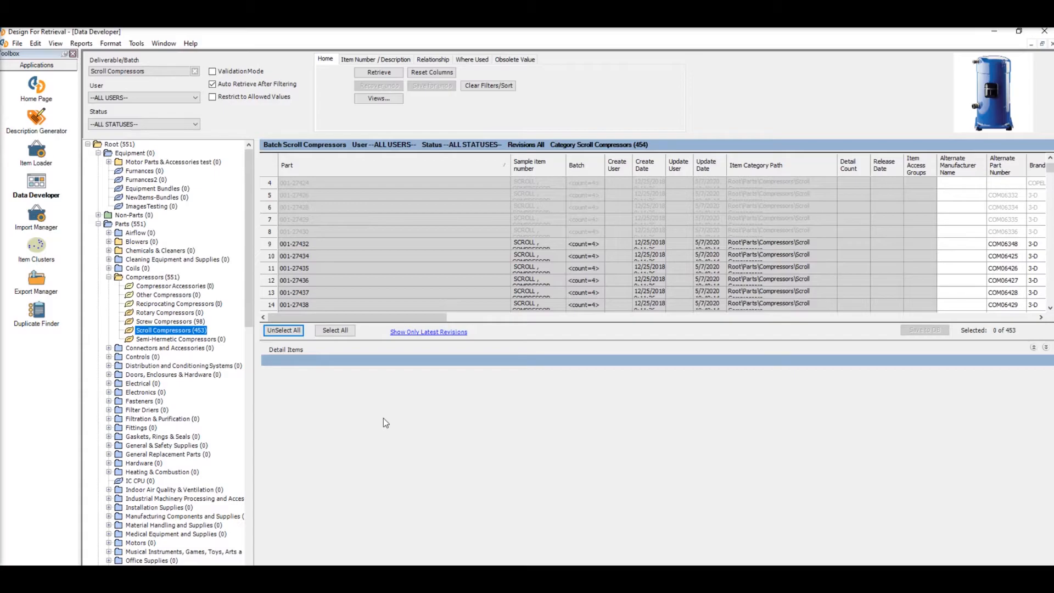
{"action": "left_click", "coordinate": [270, 261]}
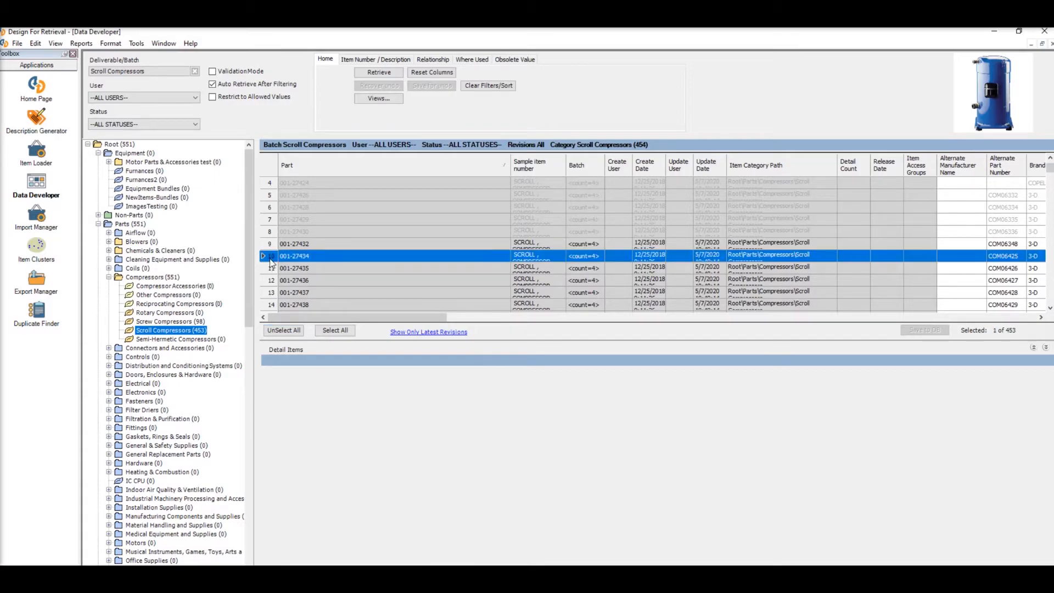
{"action": "right_click", "coordinate": [273, 260]}
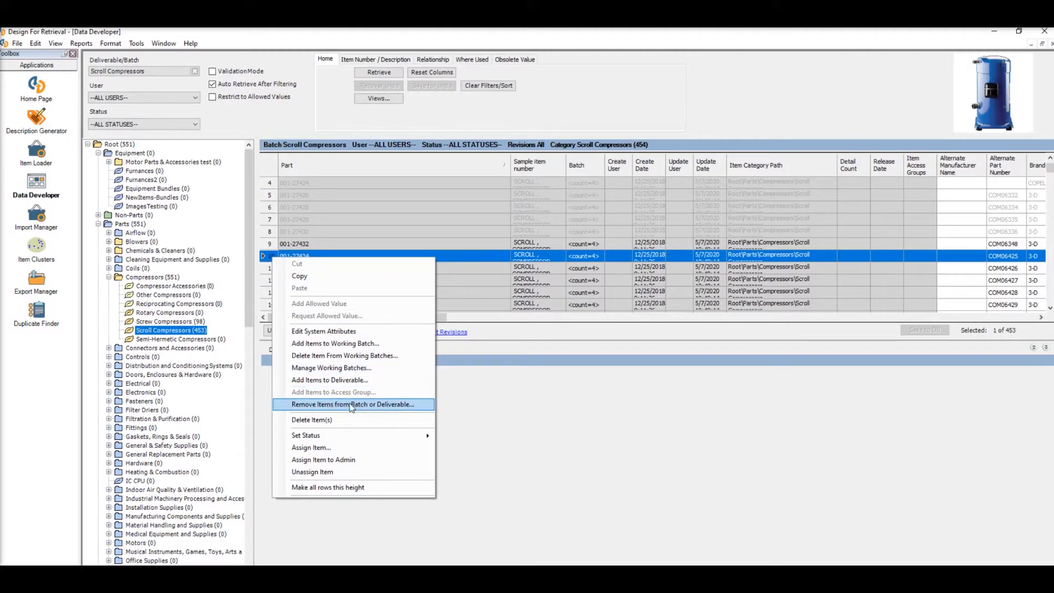
{"action": "left_click", "coordinate": [351, 406]}
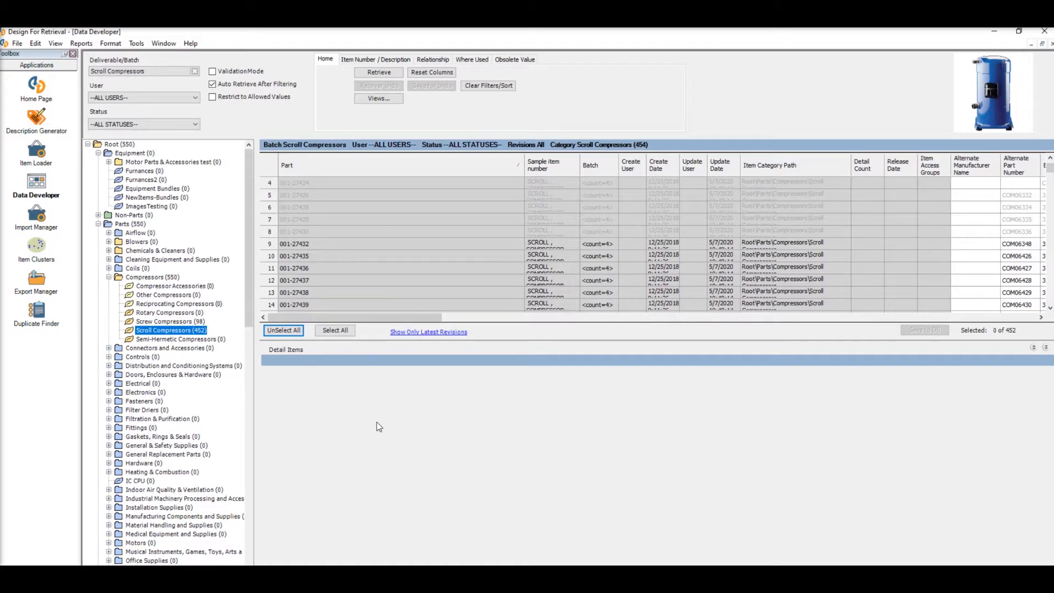
- Search the Scroll Compressors category by item number for 001-27432
{"action": "left_click", "coordinate": [272, 244]}
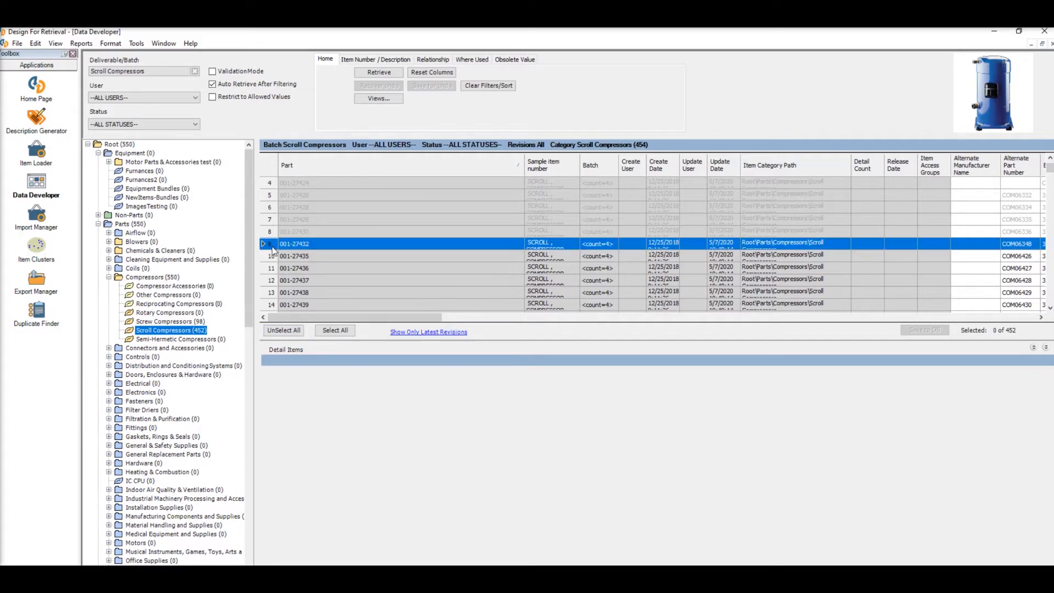
{"action": "left_click", "coordinate": [369, 61]}
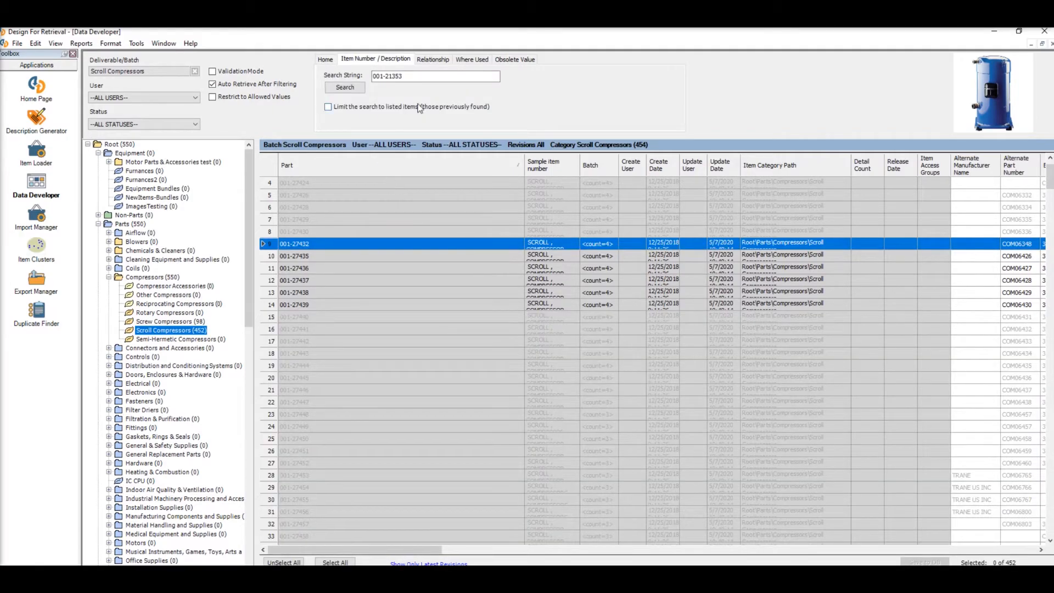
{"action": "left_click", "coordinate": [428, 78]}
{"action": "left_click", "coordinate": [357, 90]}
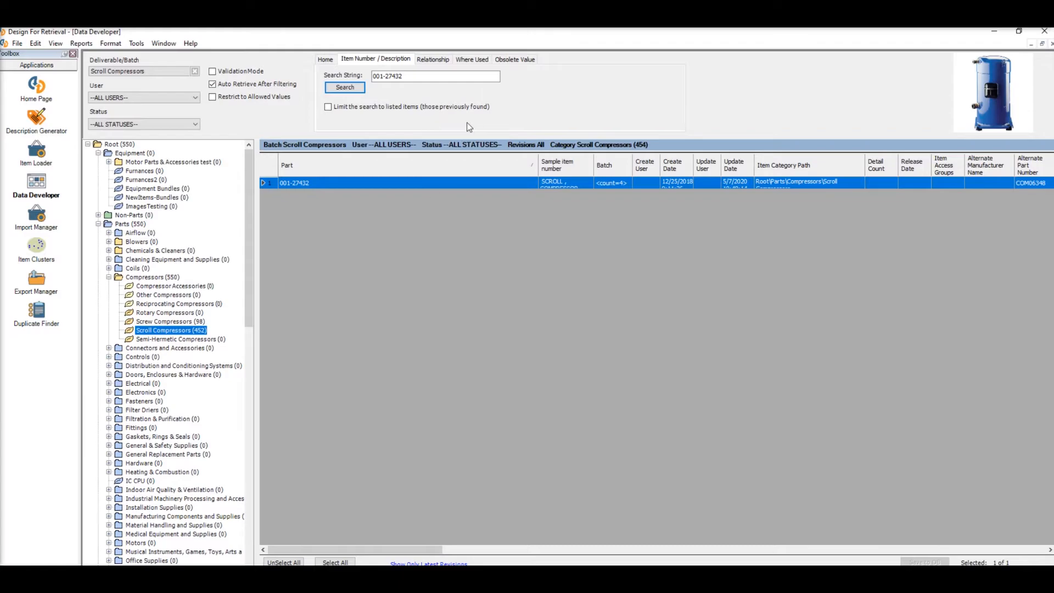
- Remove the found item 001-27432 from the current batch or deliverable and retrieve the category's item list again
{"action": "right_click", "coordinate": [272, 184]}
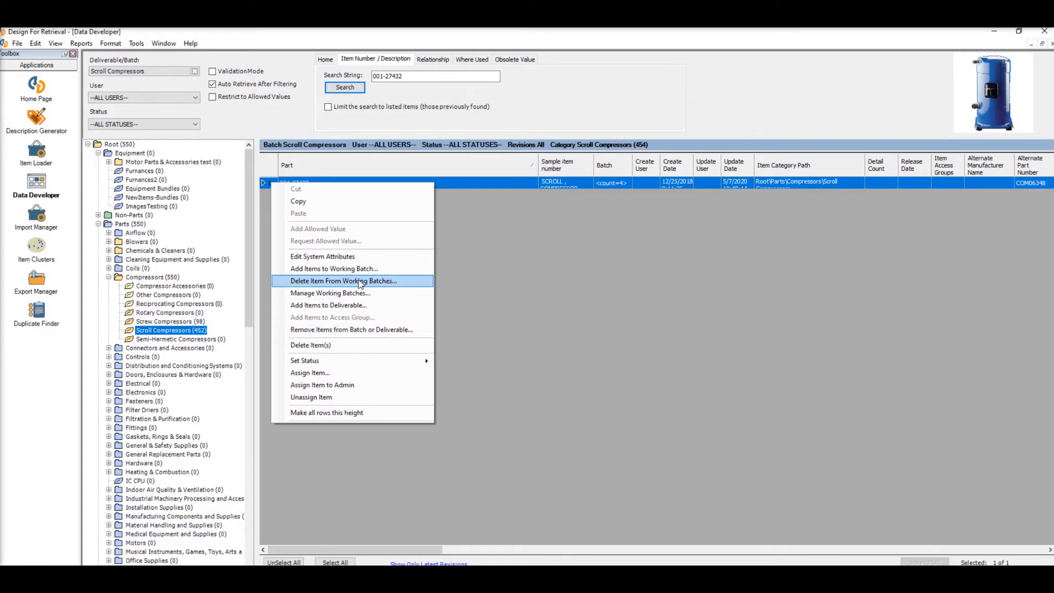
{"action": "left_click", "coordinate": [369, 331]}
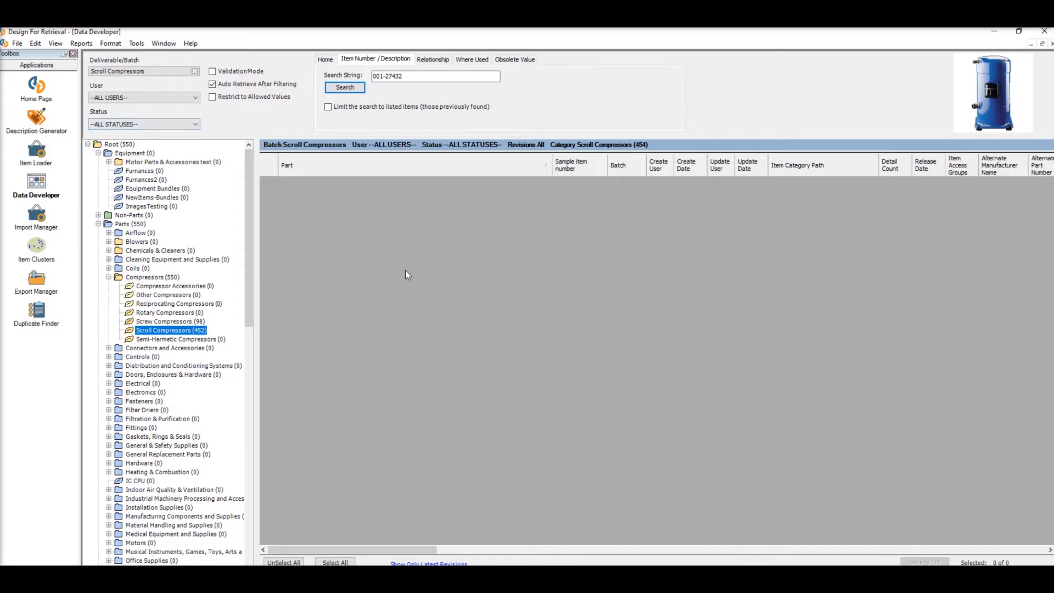
{"action": "left_click", "coordinate": [335, 62]}
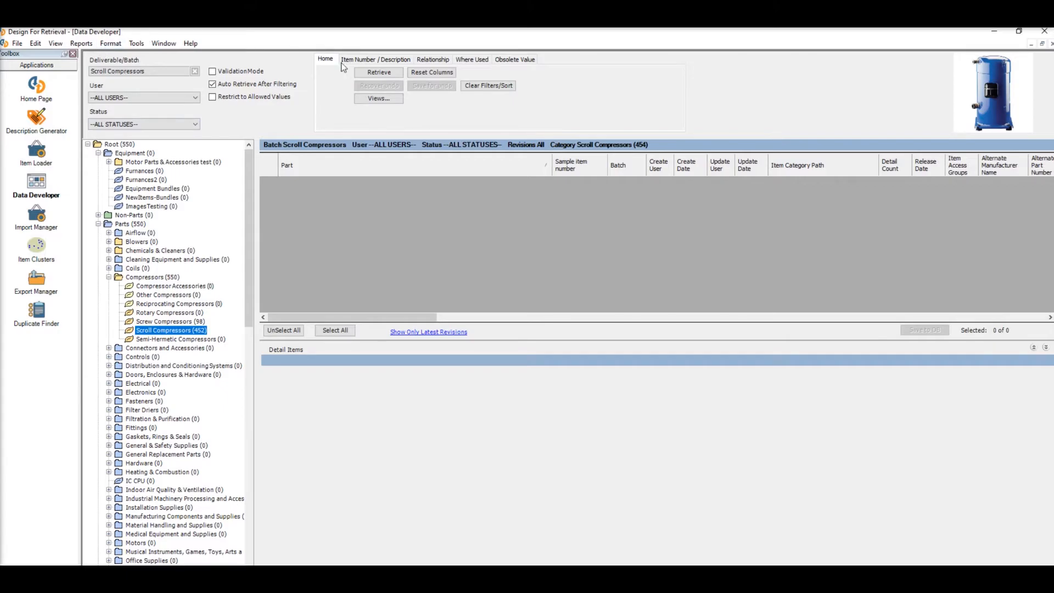
{"action": "left_click", "coordinate": [363, 74]}
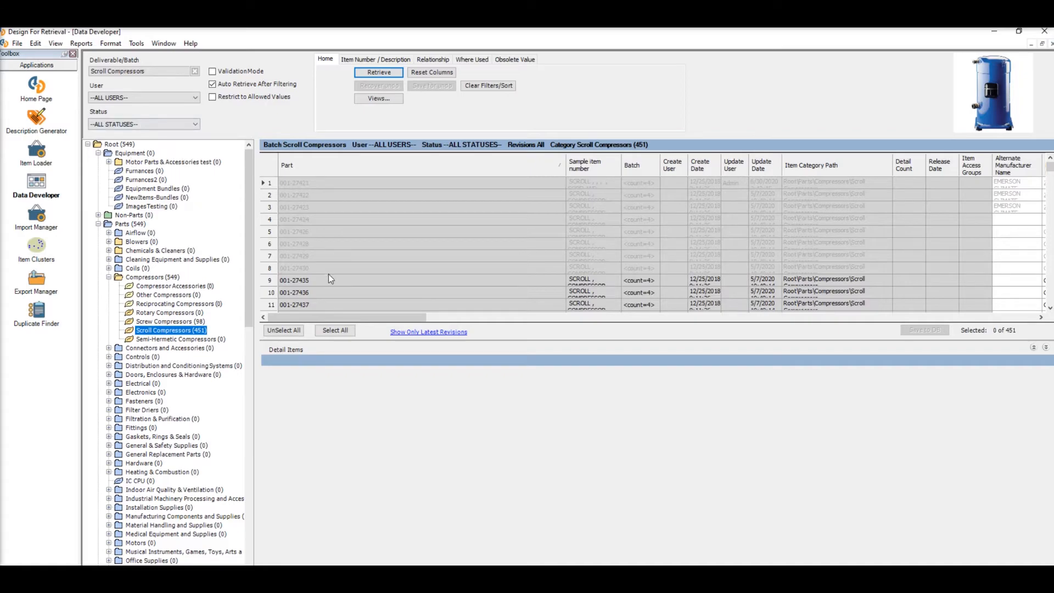
- Open Manage Working Batches from item 001-27435 and display the items of the Scroll Compressors working batch
{"action": "scroll", "coordinate": [328, 276], "scroll_direction": "down", "scroll_amount": 1}
{"action": "left_click", "coordinate": [270, 245]}
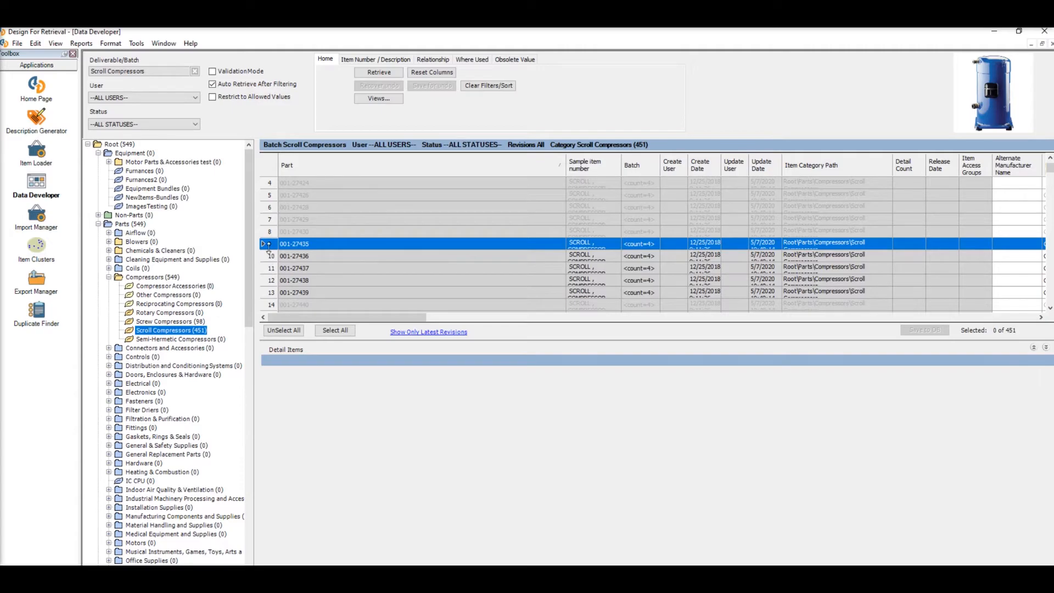
{"action": "right_click", "coordinate": [271, 248]}
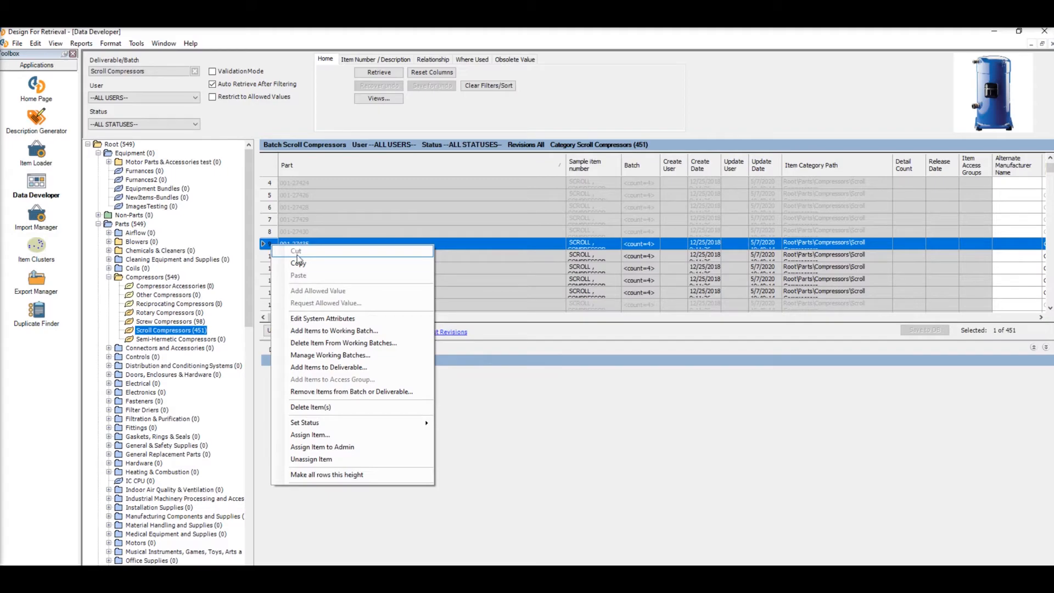
{"action": "left_click", "coordinate": [310, 356]}
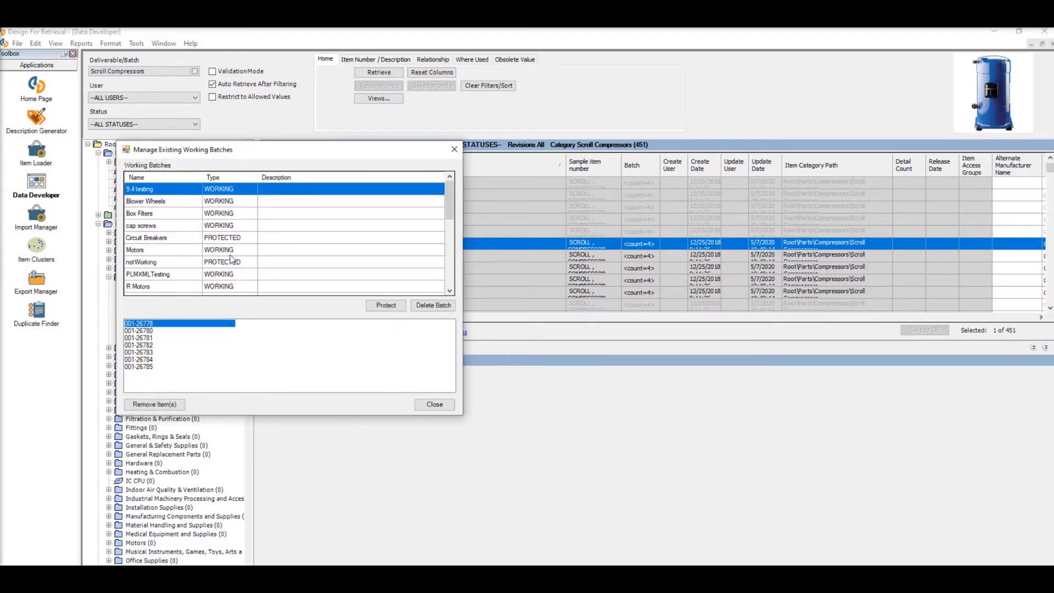
{"action": "scroll", "coordinate": [200, 230], "scroll_direction": "down", "scroll_amount": 1}
{"action": "scroll", "coordinate": [167, 214], "scroll_direction": "down", "scroll_amount": 1}
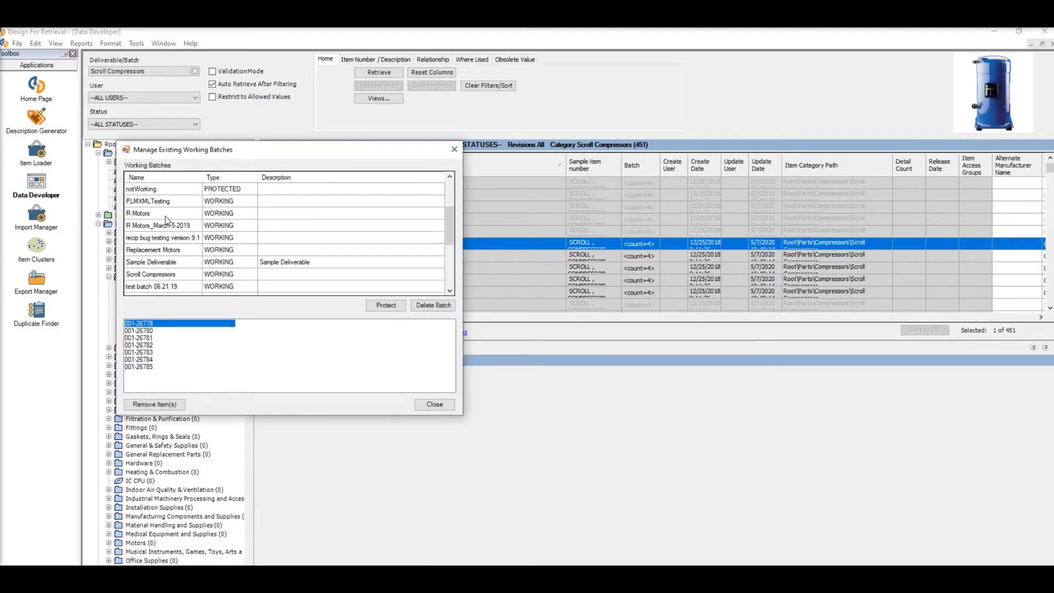
{"action": "scroll", "coordinate": [167, 219], "scroll_direction": "down", "scroll_amount": 2}
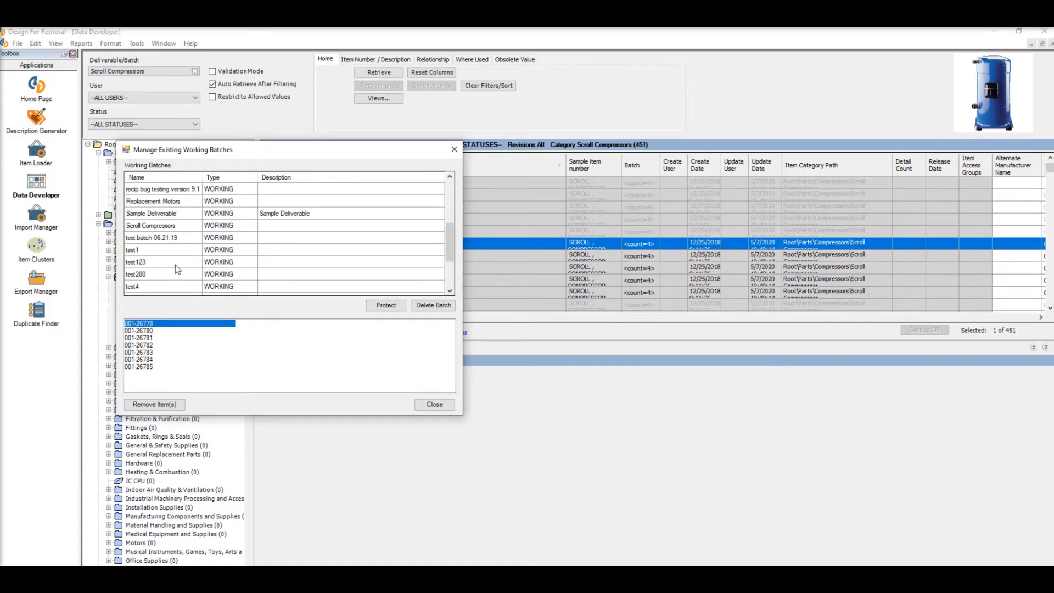
{"action": "left_click", "coordinate": [152, 227]}
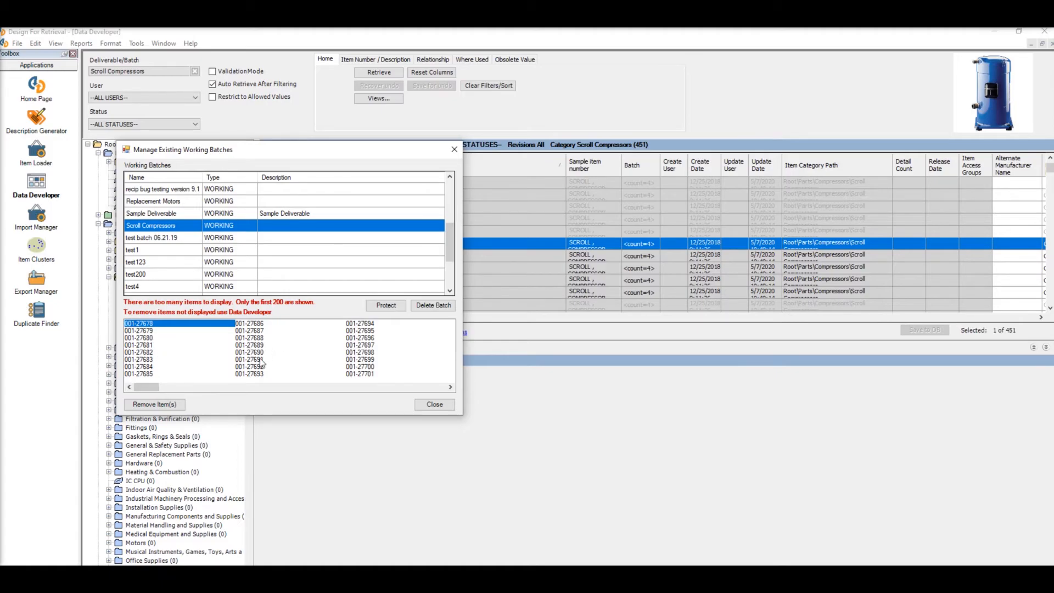
- Remove items 001-27734 through 001-27740 from the Scroll Compressors working batch and close the batch manager
{"action": "left_click", "coordinate": [370, 341]}
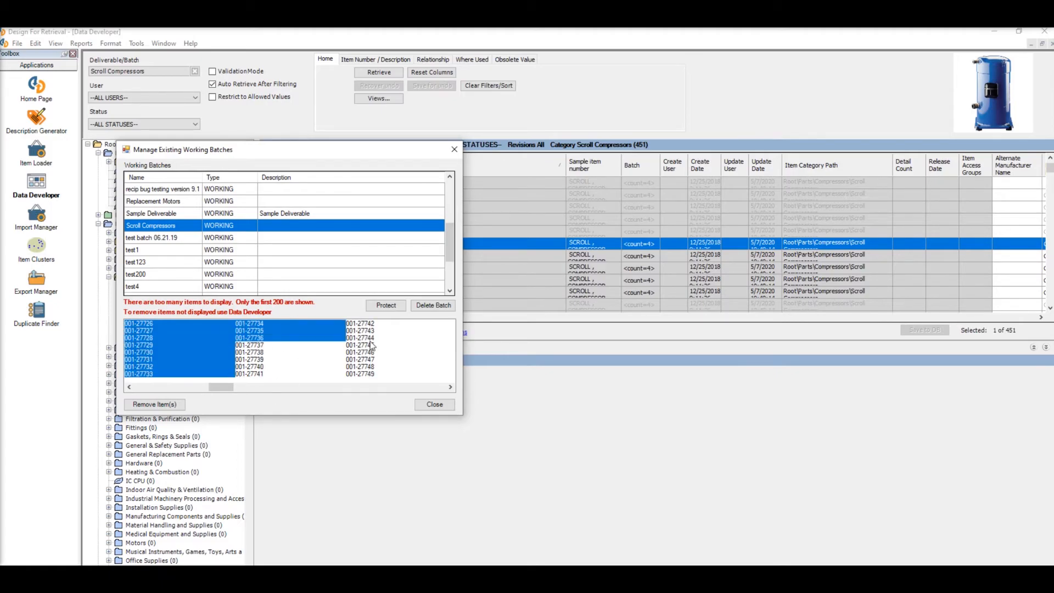
{"action": "left_click", "coordinate": [298, 351]}
{"action": "left_click", "coordinate": [251, 324]}
{"action": "left_click", "coordinate": [251, 331], "text": "ctrl"}
{"action": "left_click", "coordinate": [252, 338], "text": "ctrl"}
{"action": "left_click", "coordinate": [253, 352], "text": "ctrl"}
{"action": "left_click", "coordinate": [256, 345], "text": "ctrl"}
{"action": "left_click", "coordinate": [256, 359], "text": "ctrl"}
{"action": "left_click", "coordinate": [257, 366], "text": "ctrl"}
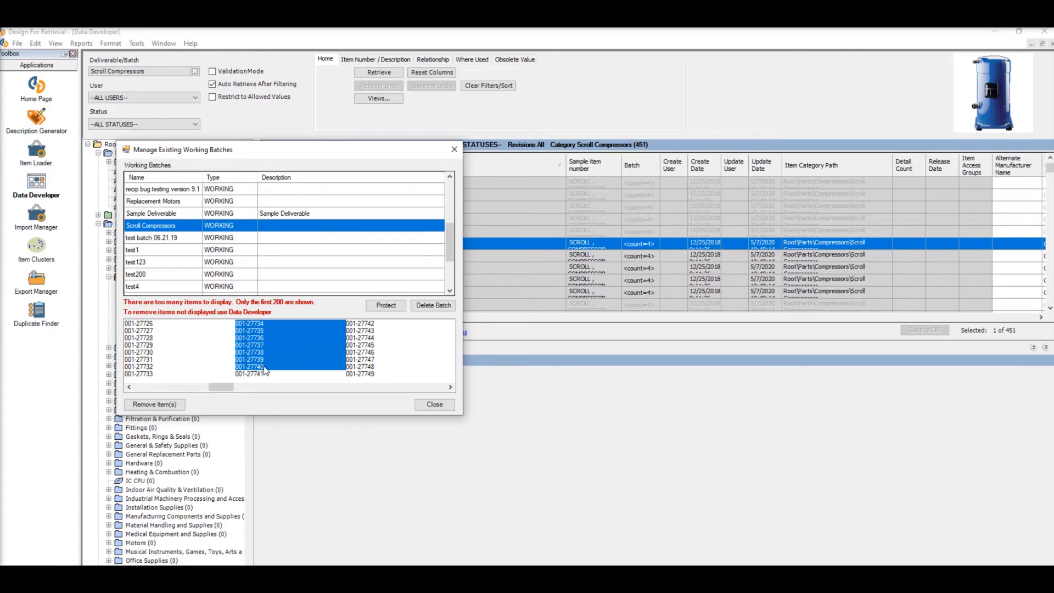
{"action": "left_click", "coordinate": [175, 405]}
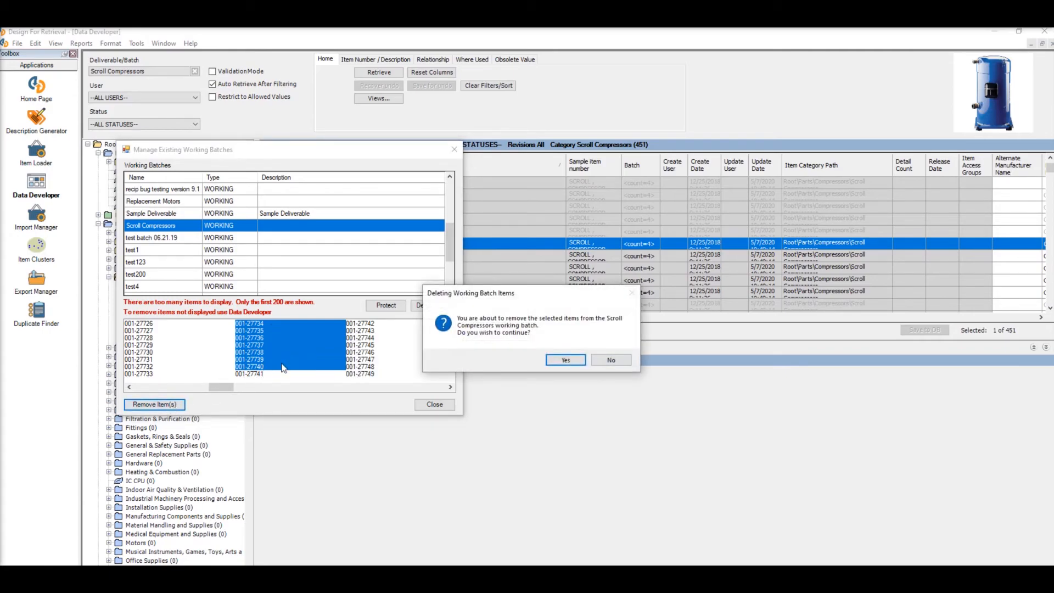
{"action": "left_click_drag", "start_coordinate": [554, 298], "coordinate": [389, 362]}
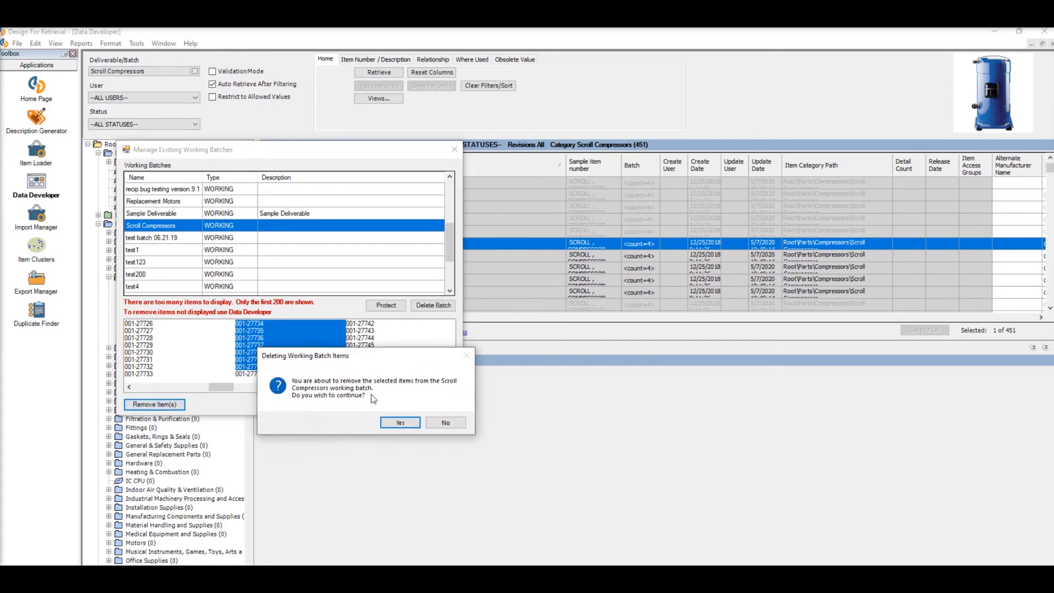
{"action": "left_click", "coordinate": [393, 422]}
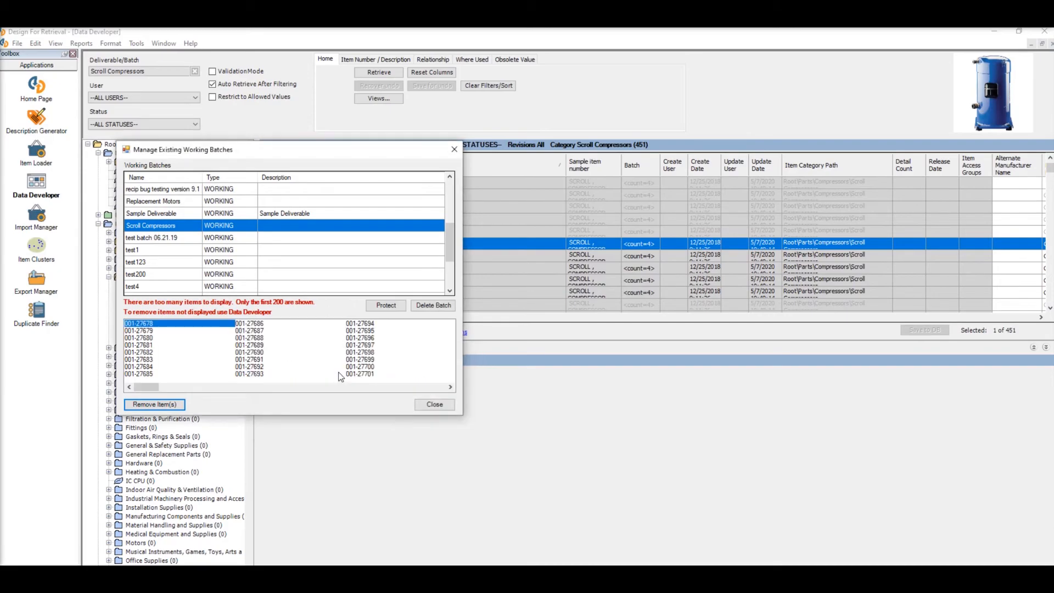
{"action": "left_click", "coordinate": [434, 405]}
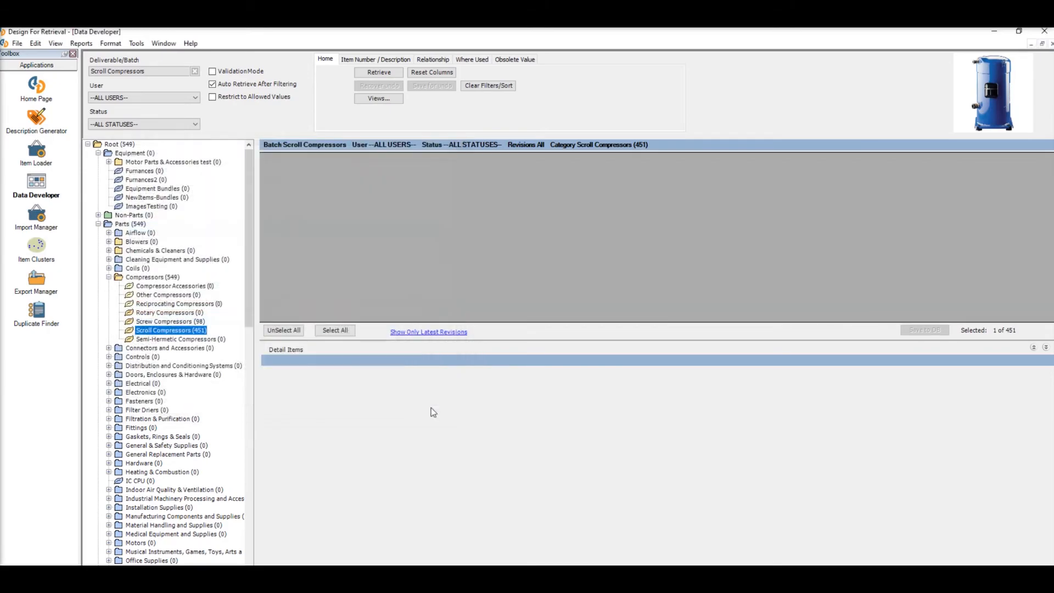